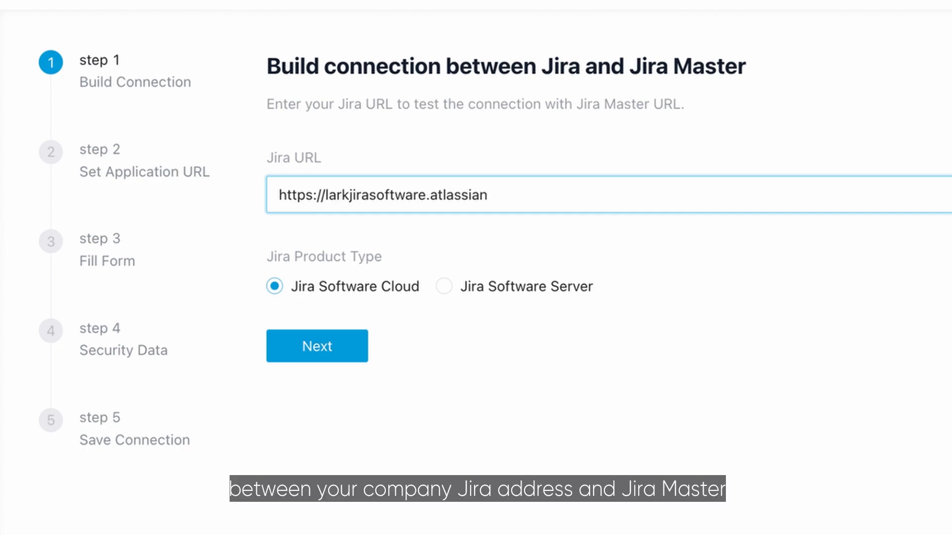
text(.net/)
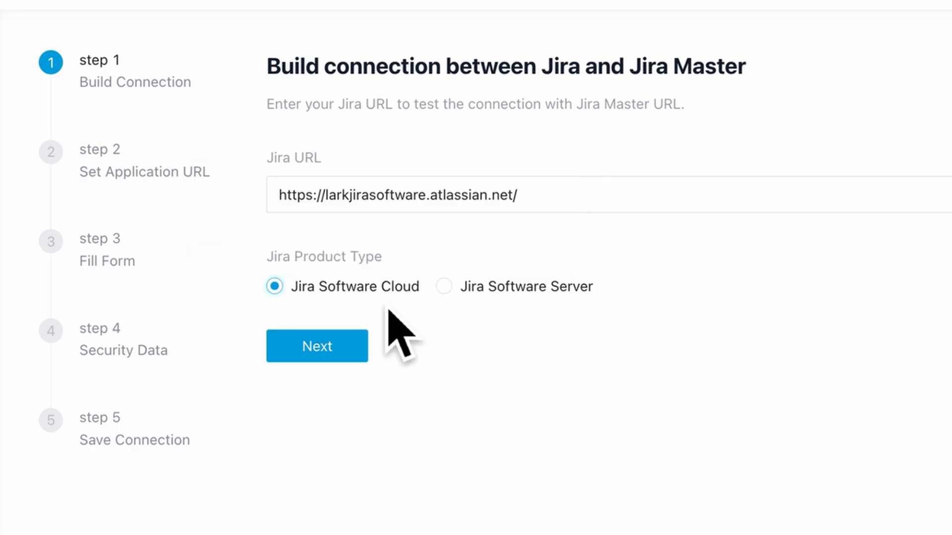
Step: Advance to the application URL step and copy the Jira Master URL
click(357, 346)
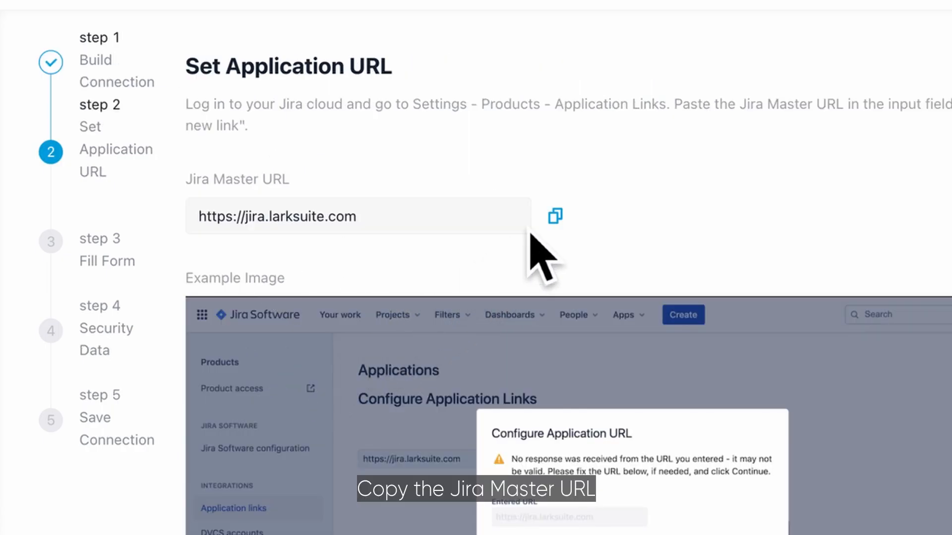
click(555, 216)
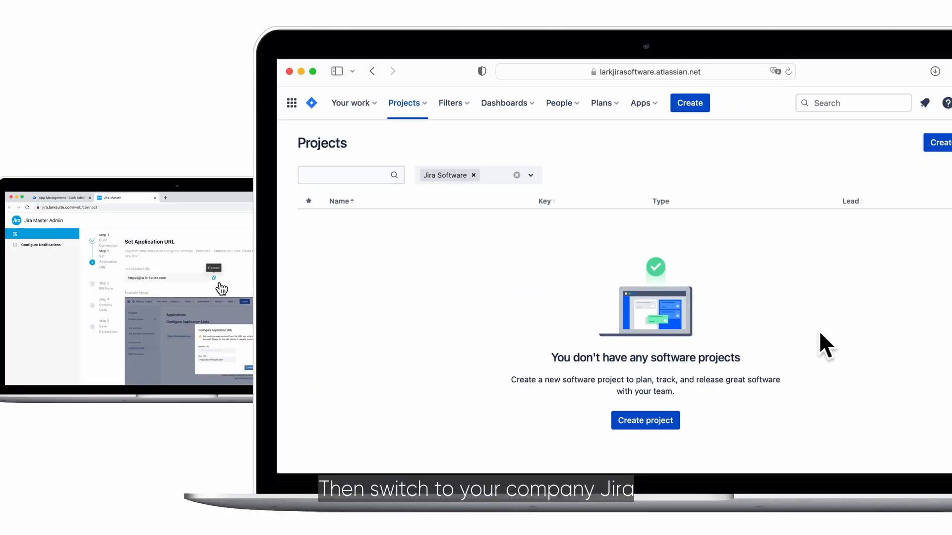
Step: Reach Application links via Settings > Products and start a new link
click(805, 98)
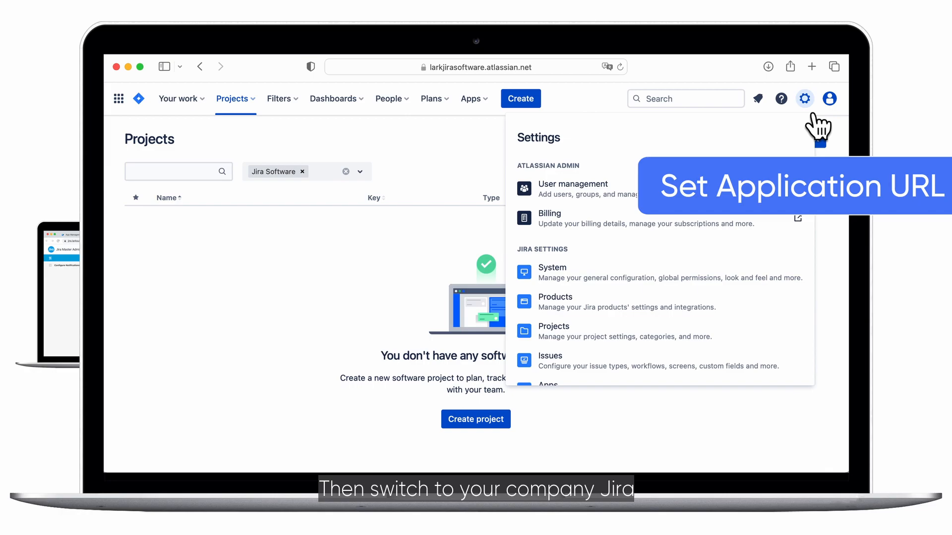
click(714, 301)
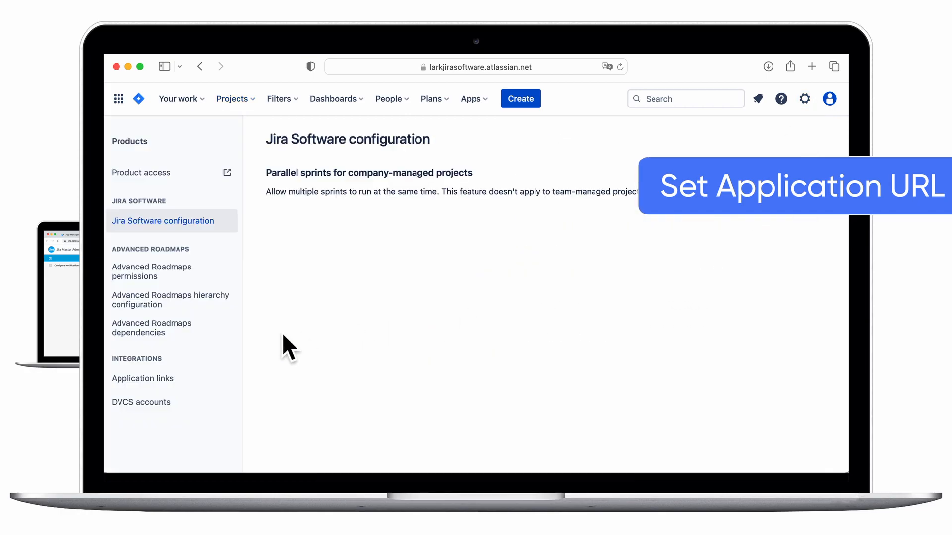
click(142, 378)
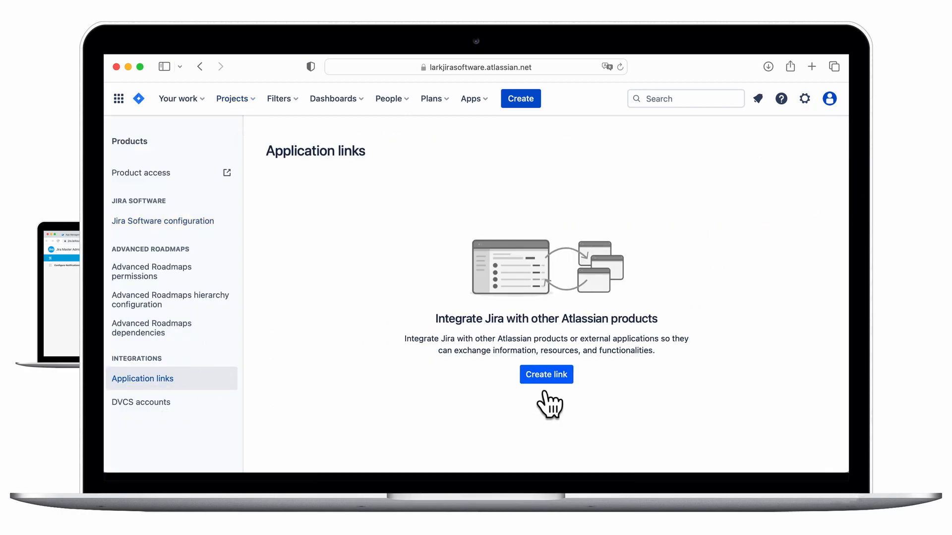
click(546, 374)
Step: Paste the Jira Master URL and accept it despite the no-response warning
click(471, 313)
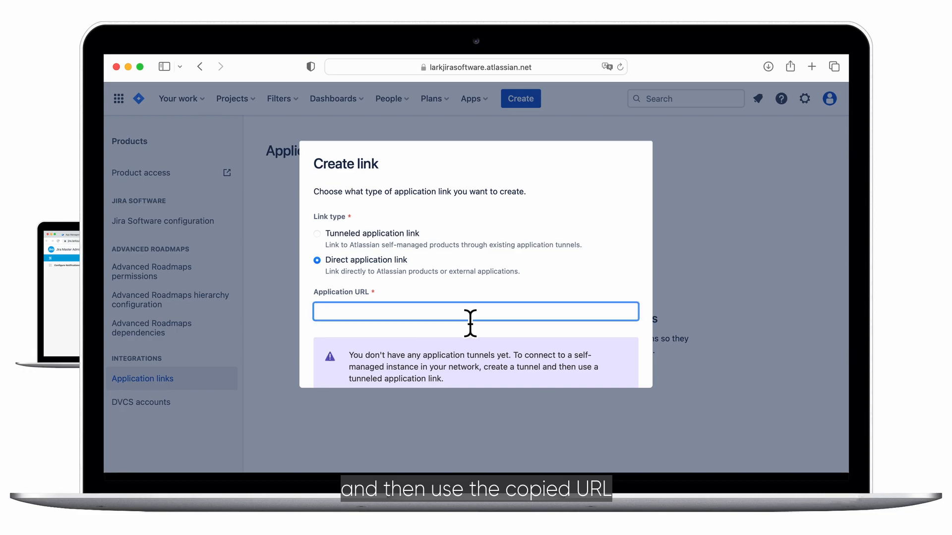
key(ctrl+v)
scroll(470, 318, down, 3)
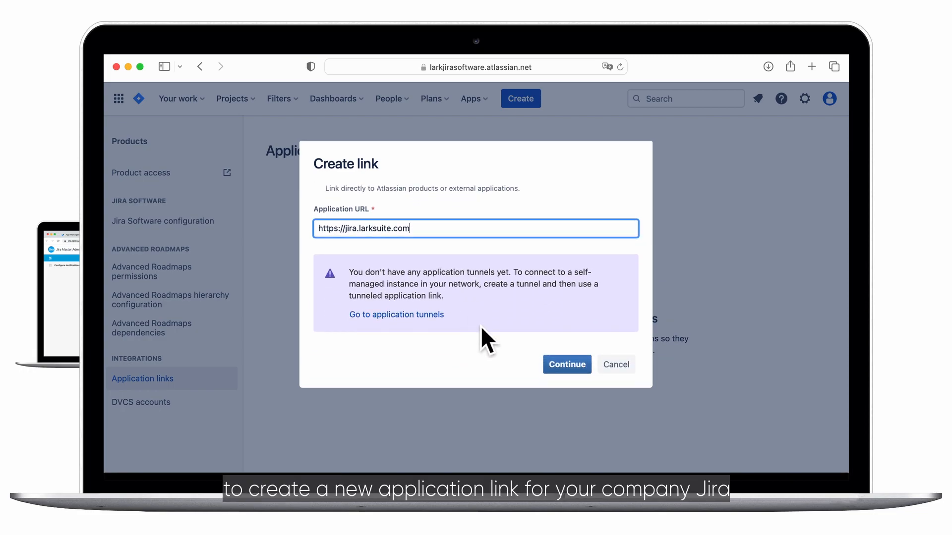
click(567, 365)
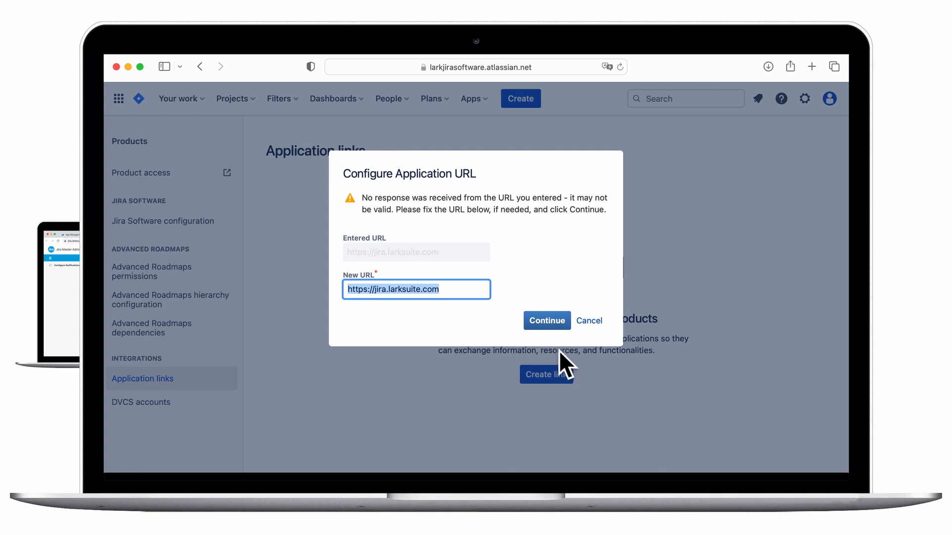
click(547, 320)
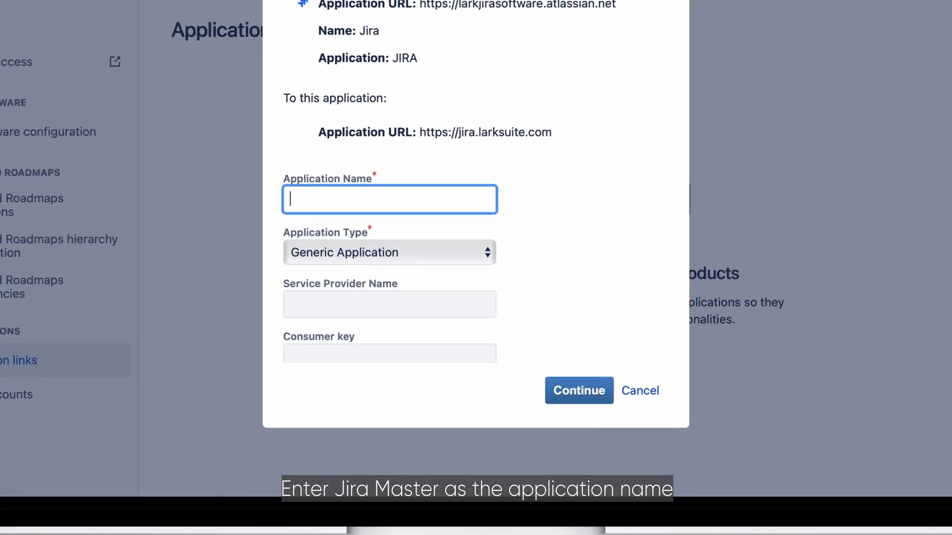
text(Jir)
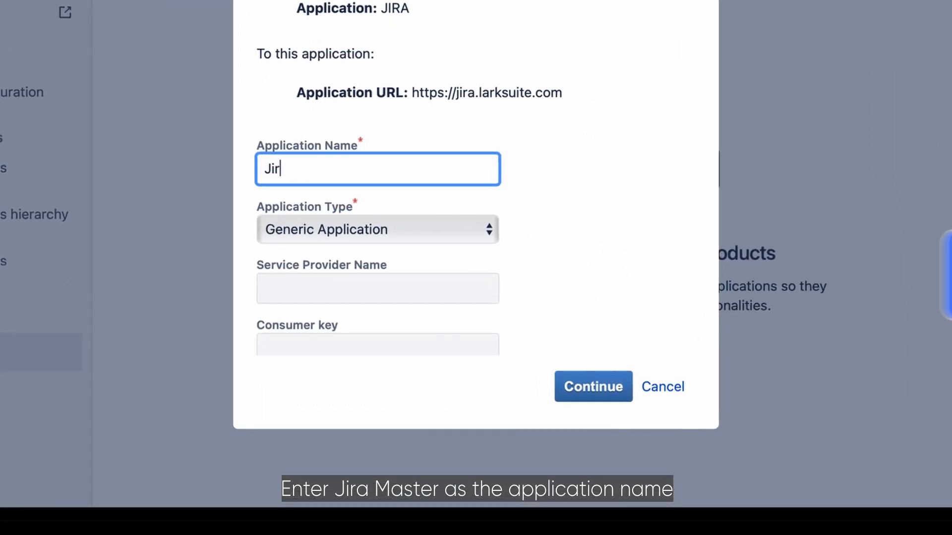
text(a Master)
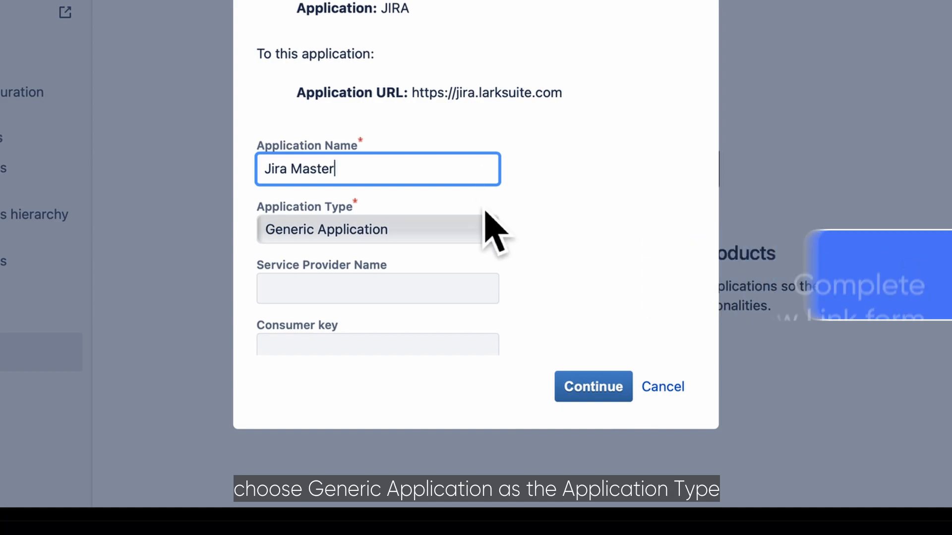
Step: Keep Generic Application as the type and continue to consumer key entry
click(489, 229)
click(489, 229)
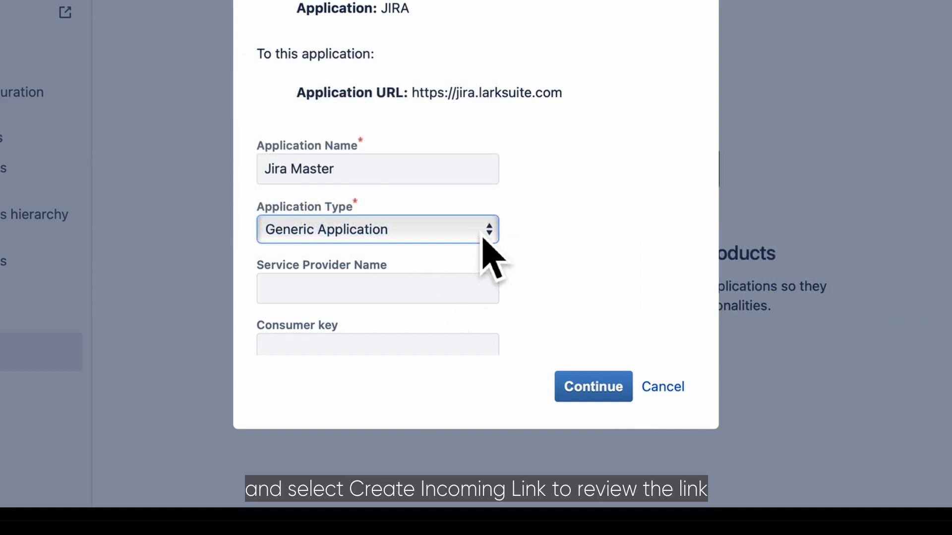
scroll(484, 252, down, 5)
scroll(483, 254, down, 5)
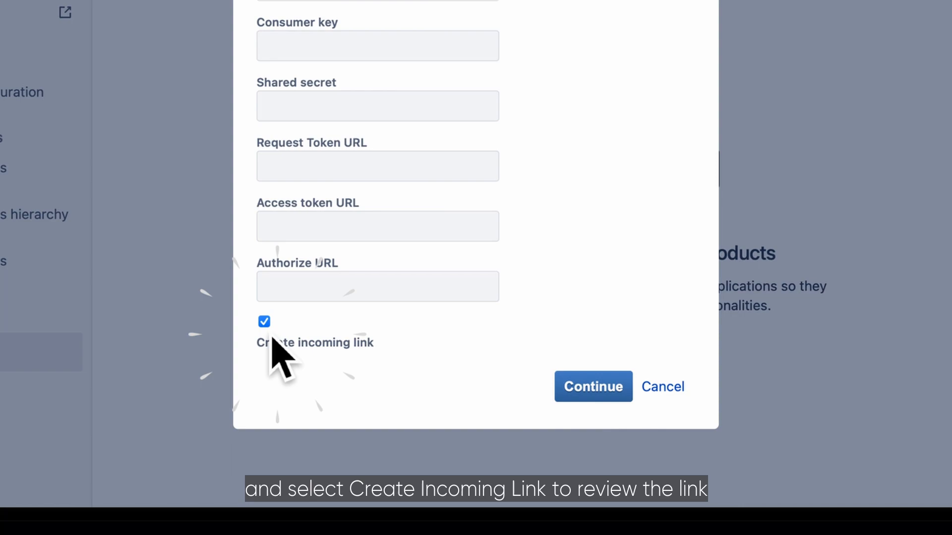
click(594, 387)
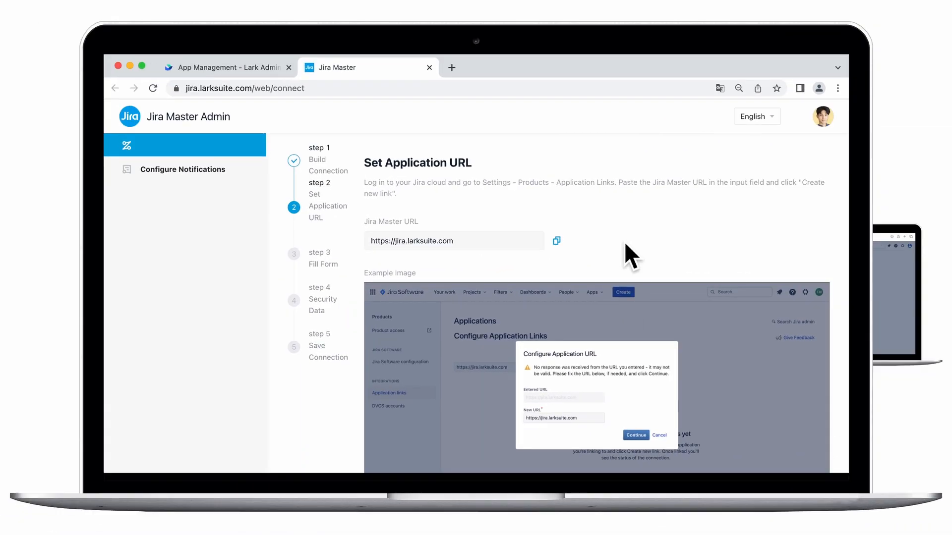
scroll(624, 242, down, 5)
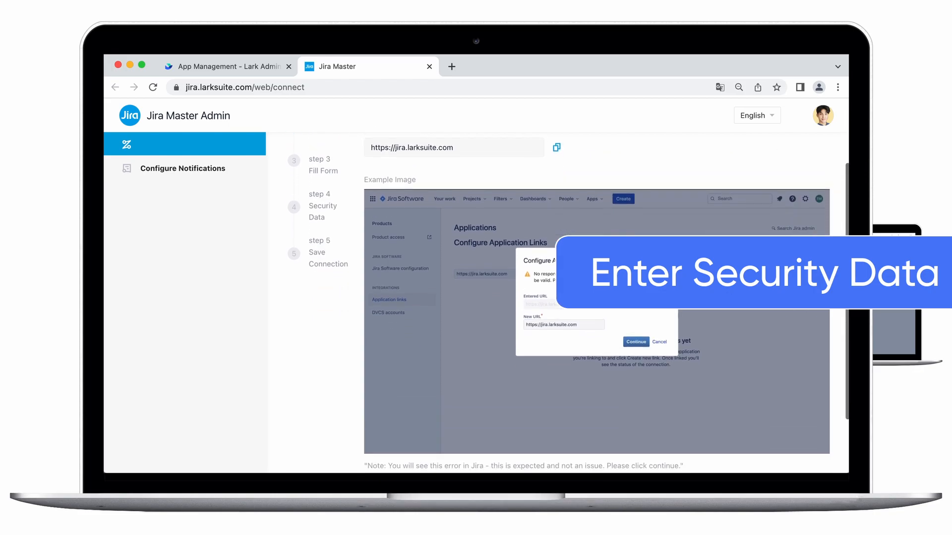
click(449, 421)
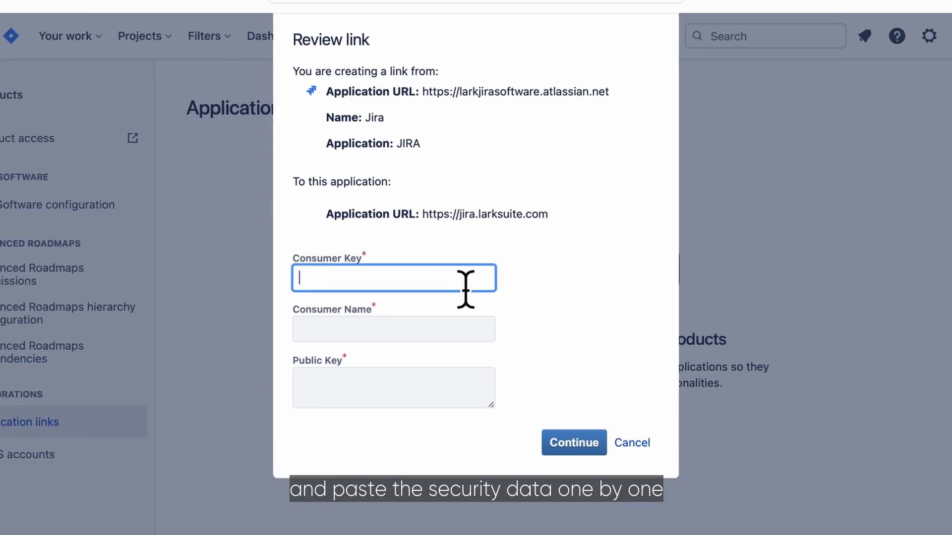
key(super+v)
click(415, 313)
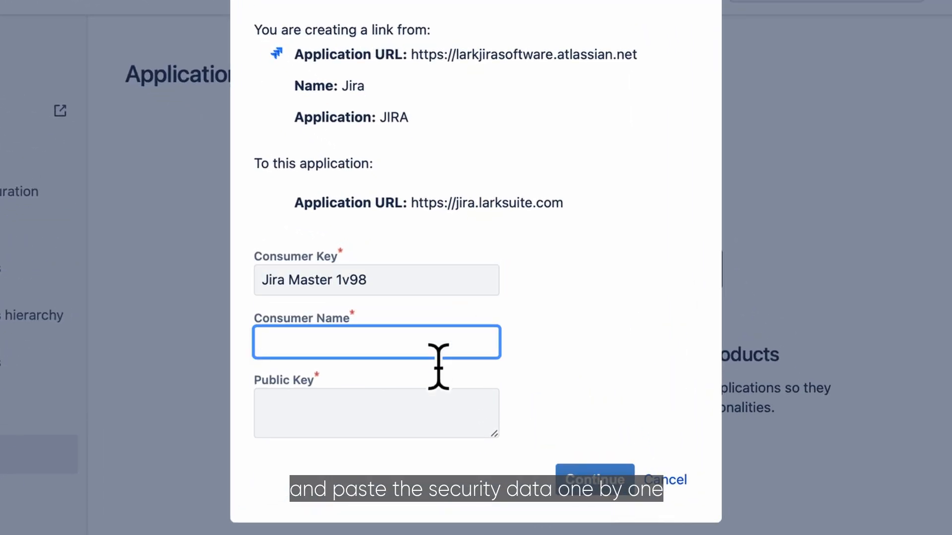
click(440, 413)
key(super+v)
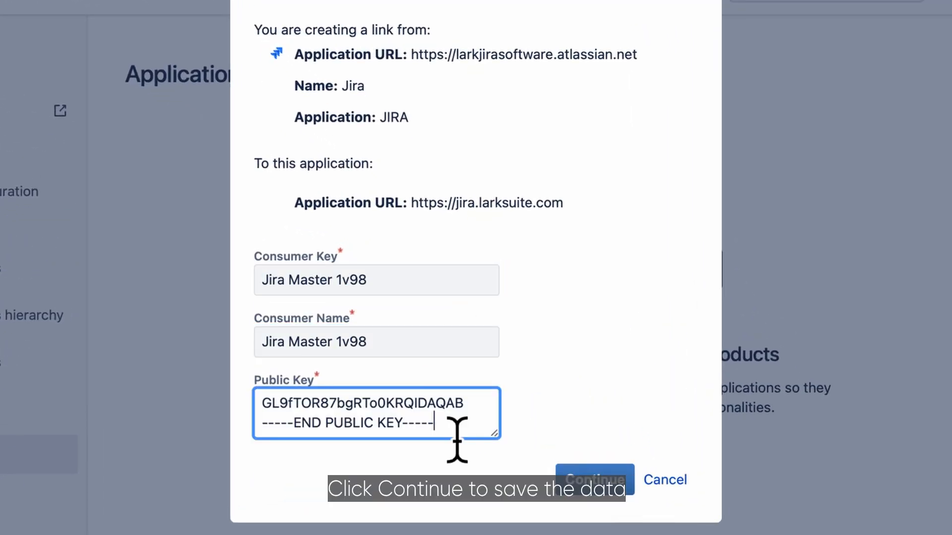
click(594, 480)
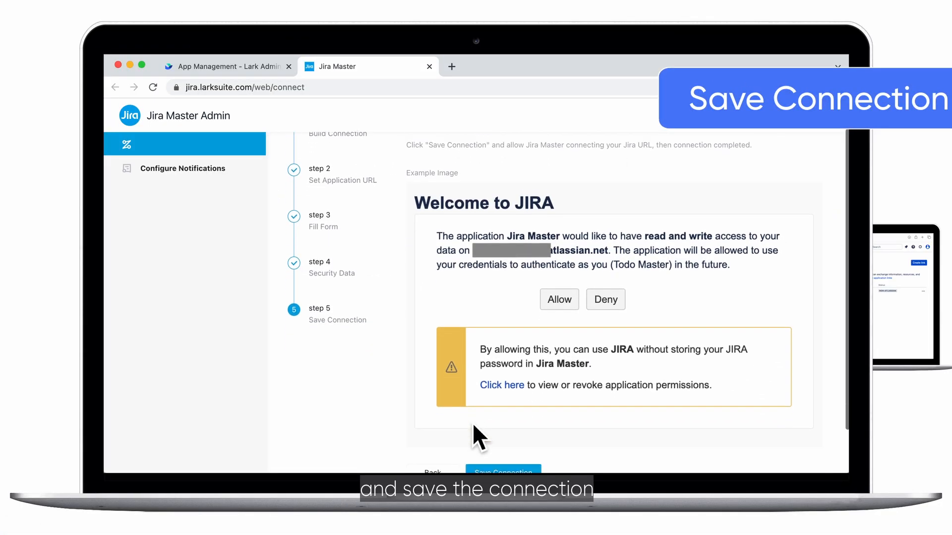
scroll(473, 424, down, 3)
Step: Save the Jira connection and open the notification settings for the webhook URL
click(495, 437)
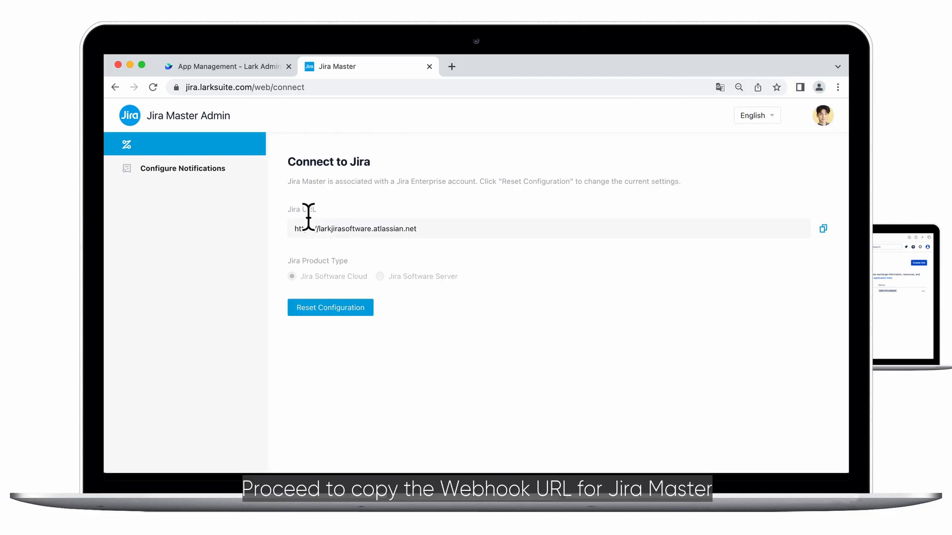
click(182, 168)
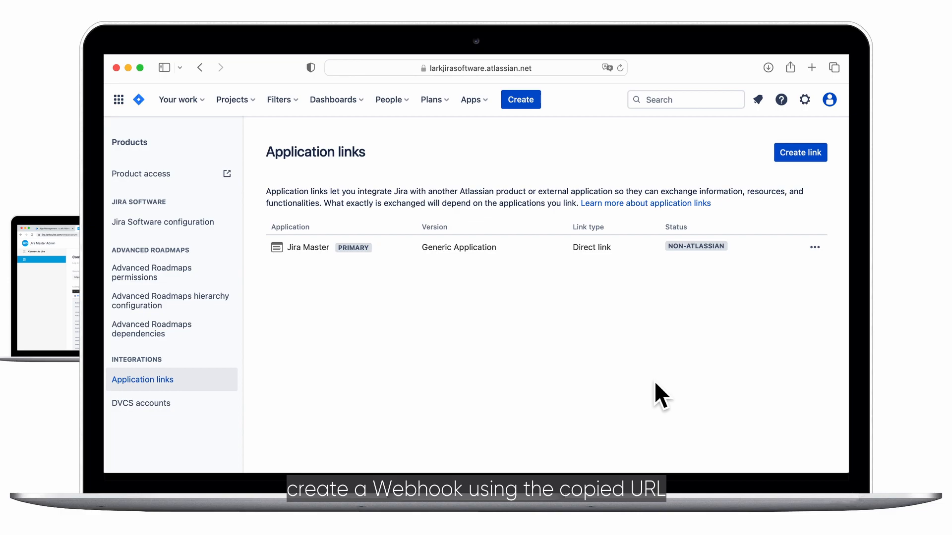
Step: Reach WebHooks via Settings > System and start a new webhook
click(805, 100)
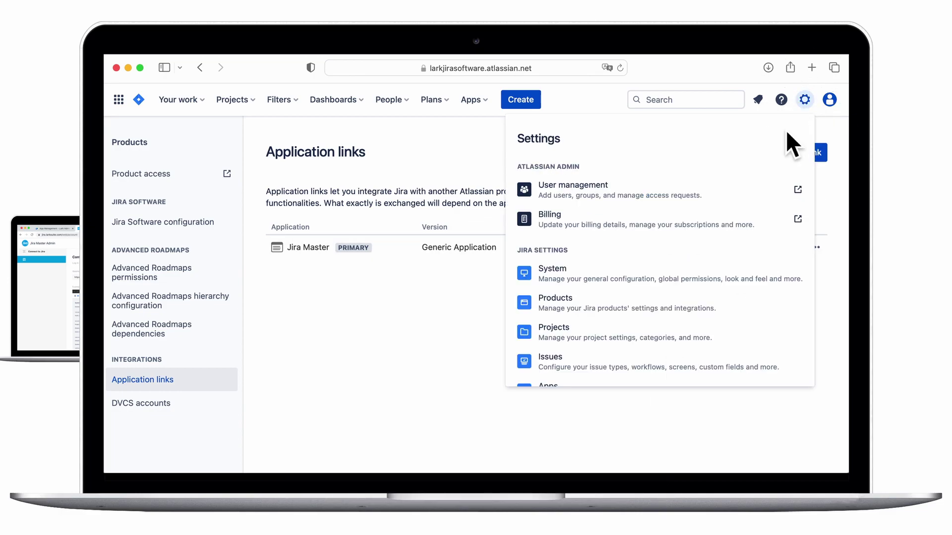
click(677, 273)
scroll(220, 383, down, 5)
scroll(220, 383, down, 5)
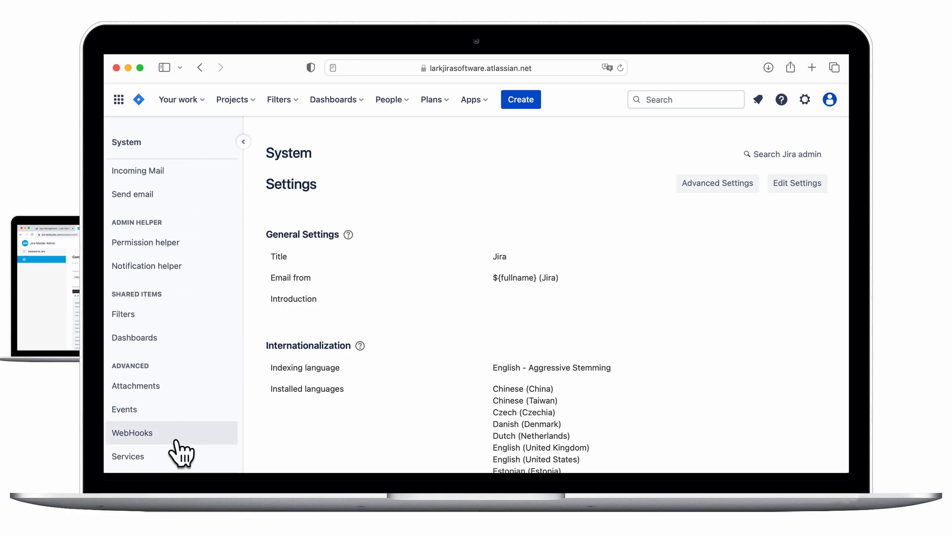
click(176, 436)
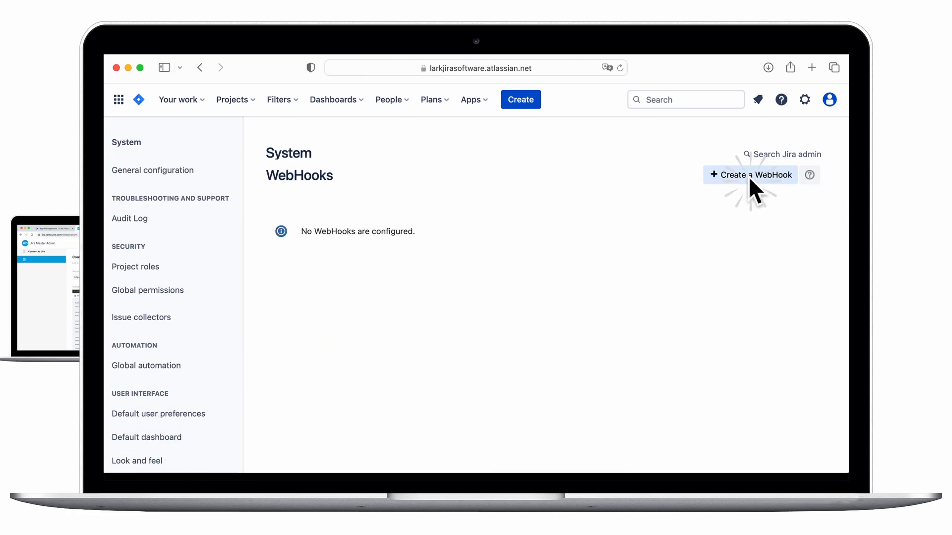
click(748, 177)
Step: Paste the Lark URL, subscribe to sprint and board updated events, and create the webhook
click(655, 284)
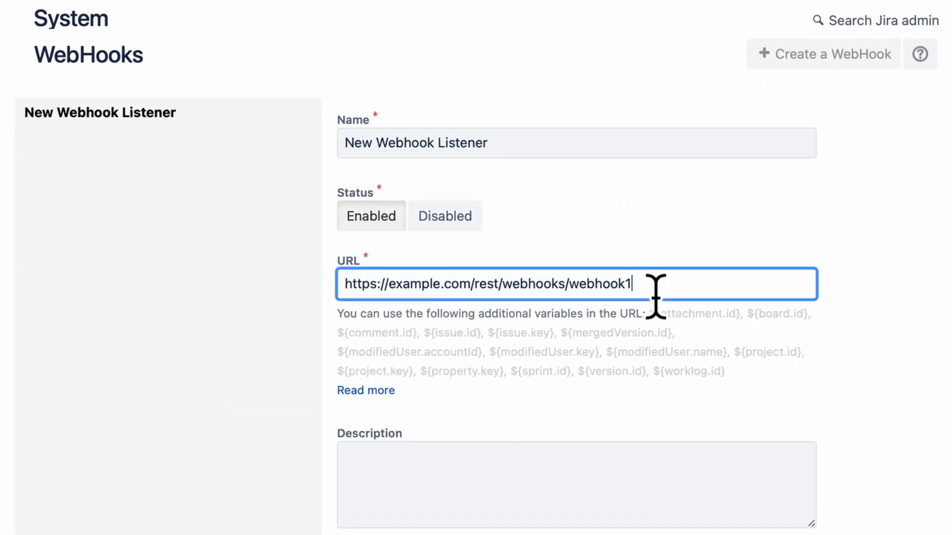
scroll(327, 298, down, 5)
scroll(328, 298, down, 10)
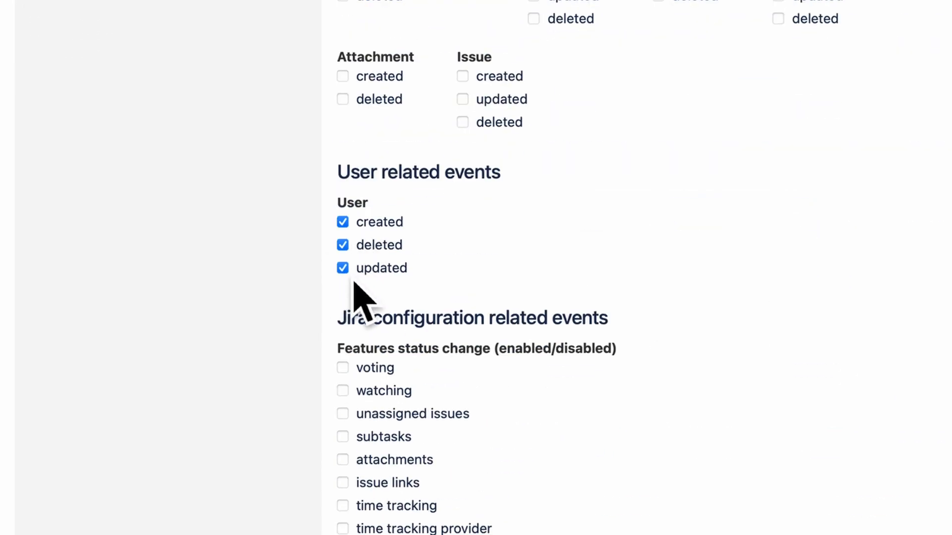
scroll(363, 300, down, 5)
scroll(357, 290, down, 5)
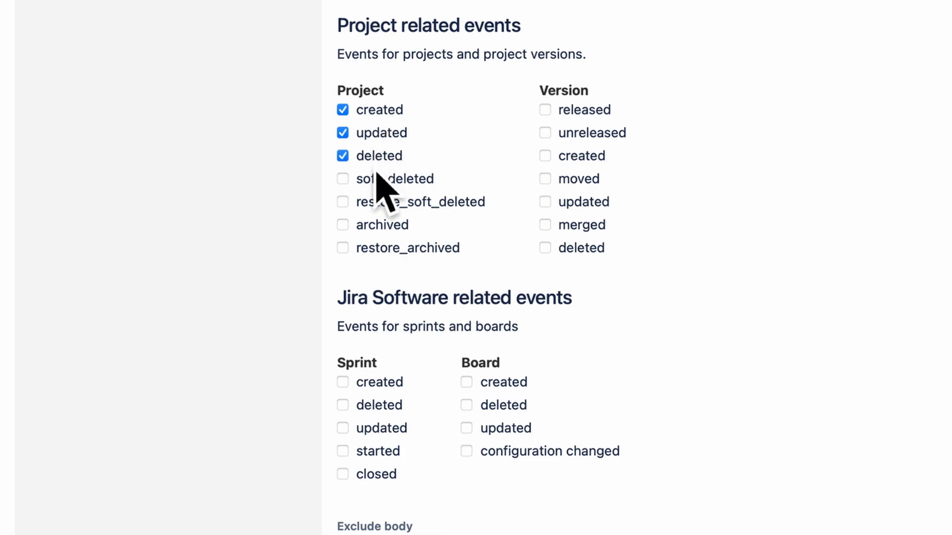
click(381, 429)
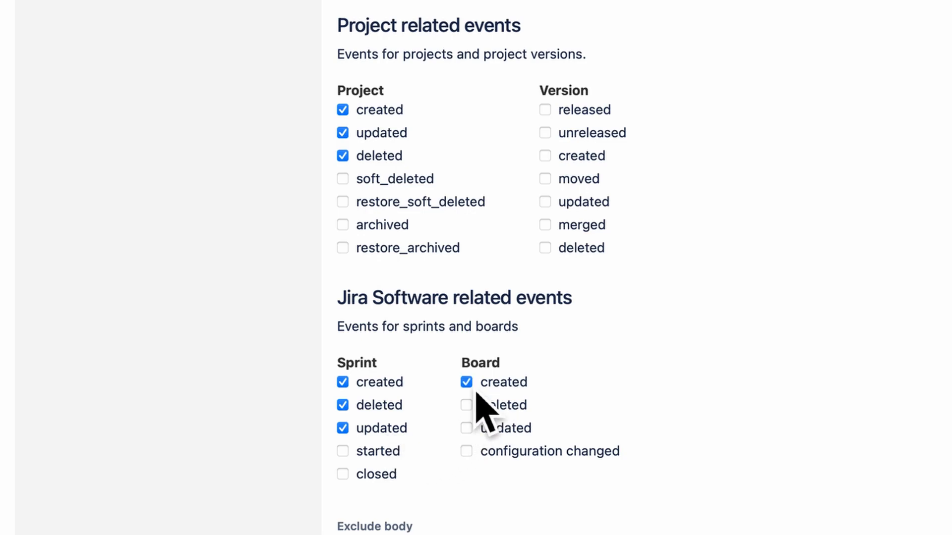
click(467, 429)
scroll(476, 447, down, 3)
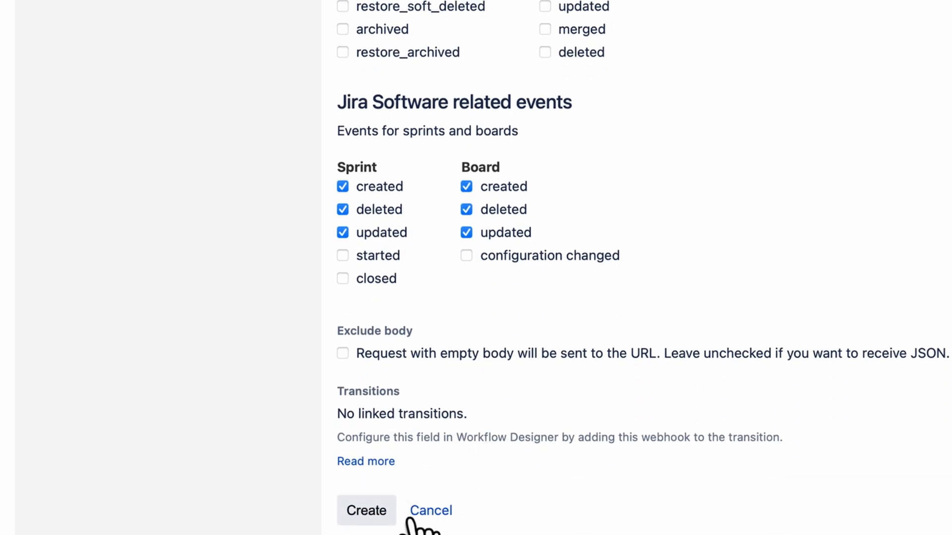
click(366, 511)
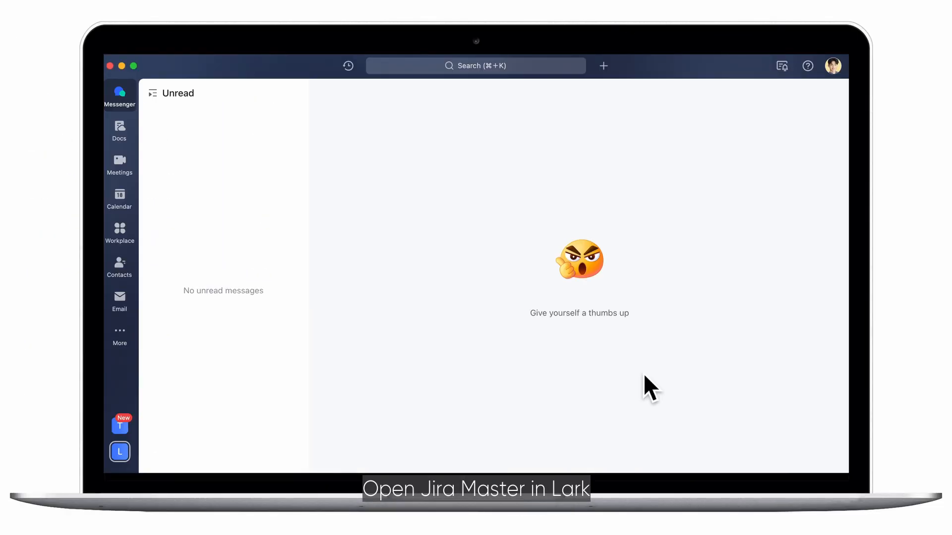
Step: Find and open Jira Master in Lark, then authorize and allow Jira data access
click(524, 66)
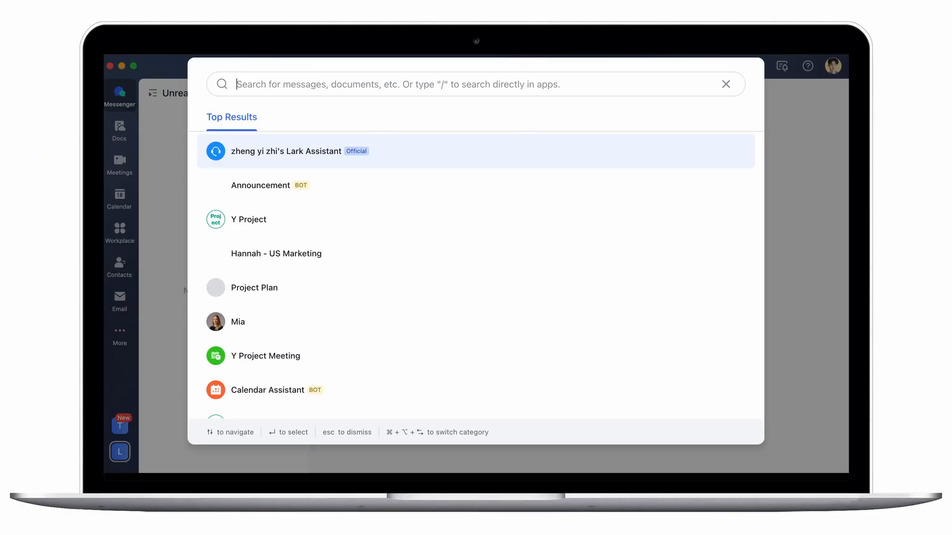
text(Jira)
click(512, 192)
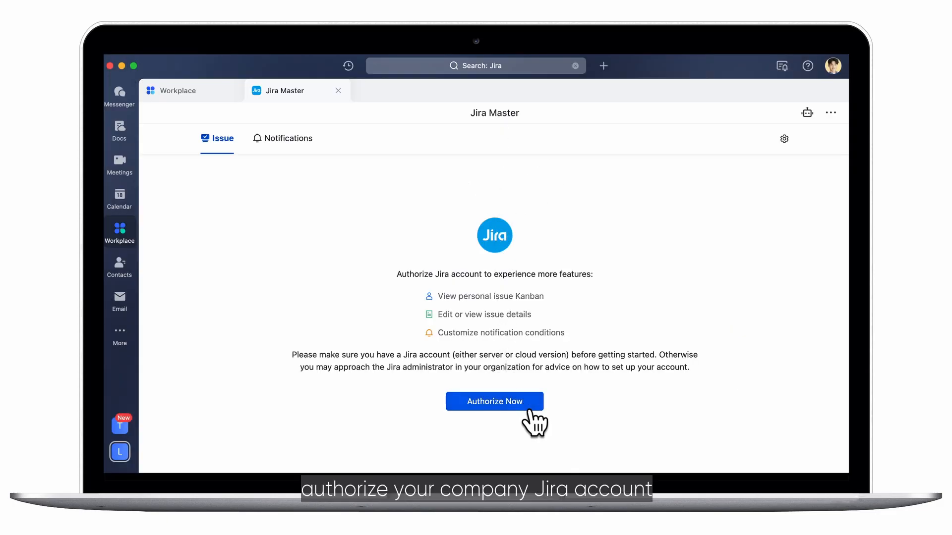
click(525, 405)
click(450, 278)
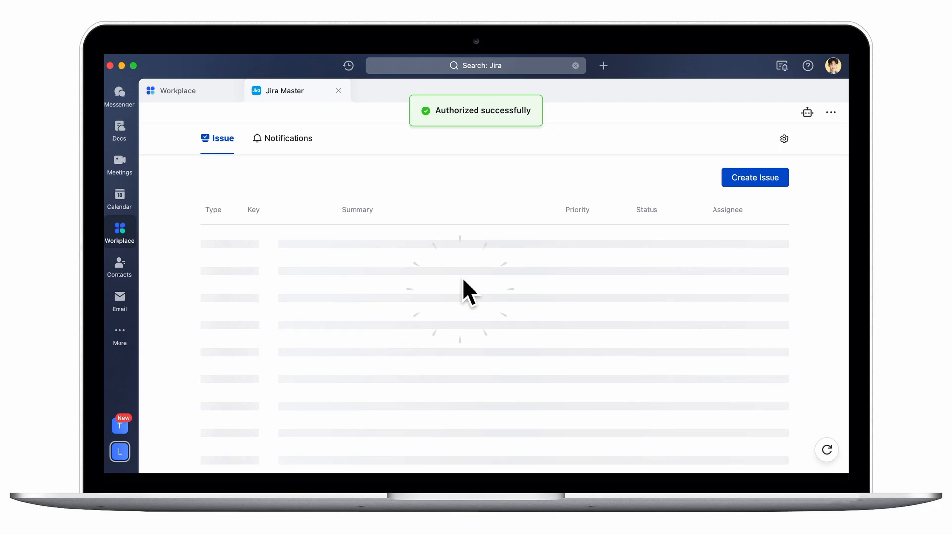